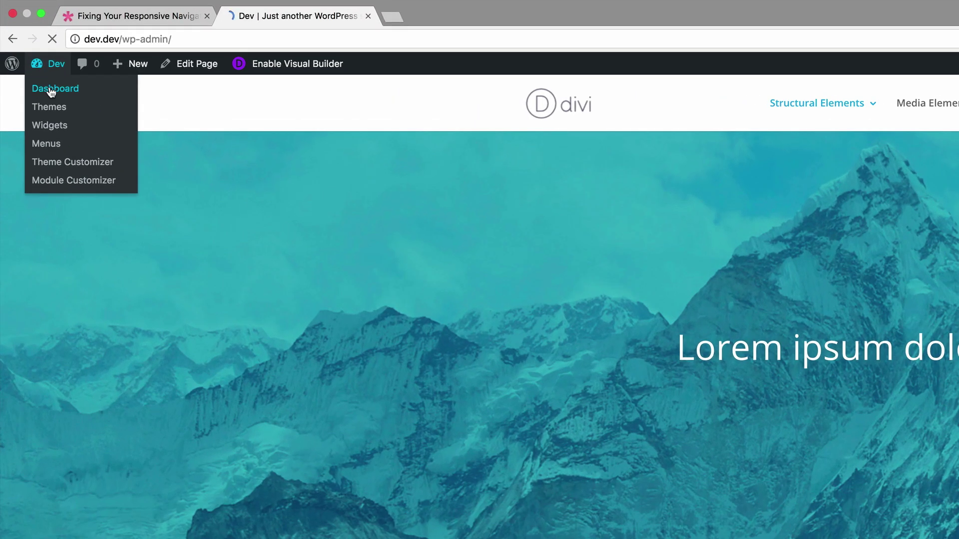
- Open the Divi Theme Customizer from the Divi menu in the dashboard sidebar
{"action": "mouse_move", "coordinate": [9, 434]}
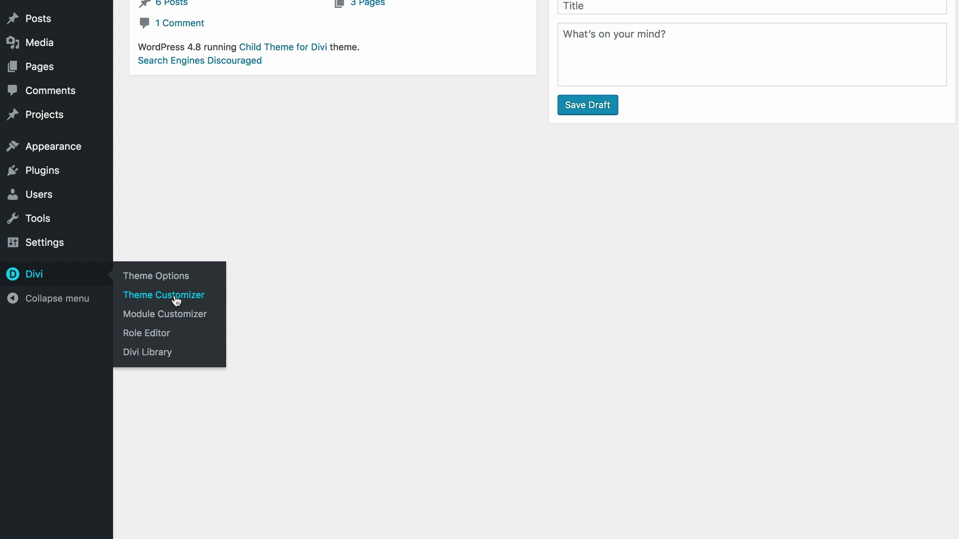
{"action": "left_click", "coordinate": [176, 299]}
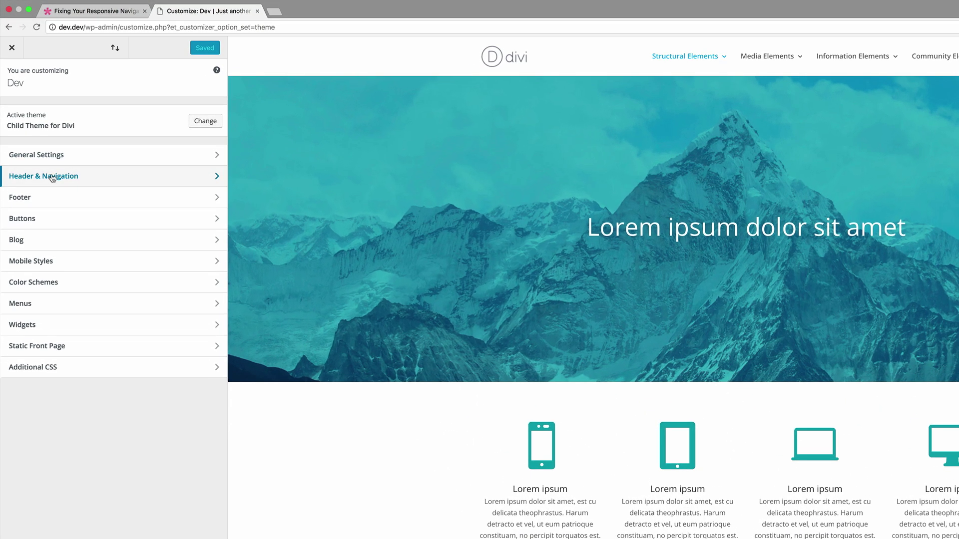
- Enable Make Full Width for the Primary Menu Bar and publish the change
{"action": "left_click", "coordinate": [39, 134]}
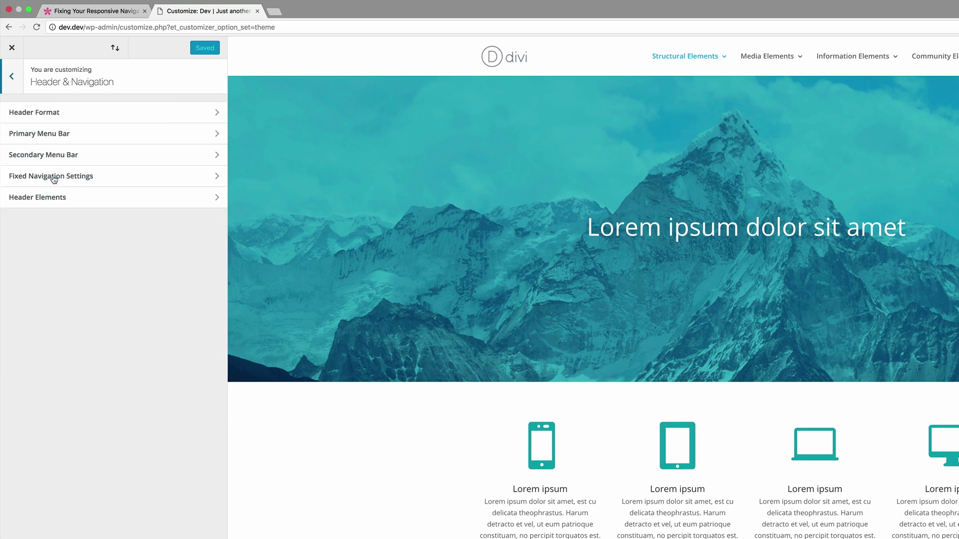
{"action": "left_click", "coordinate": [53, 134]}
{"action": "left_click", "coordinate": [19, 114]}
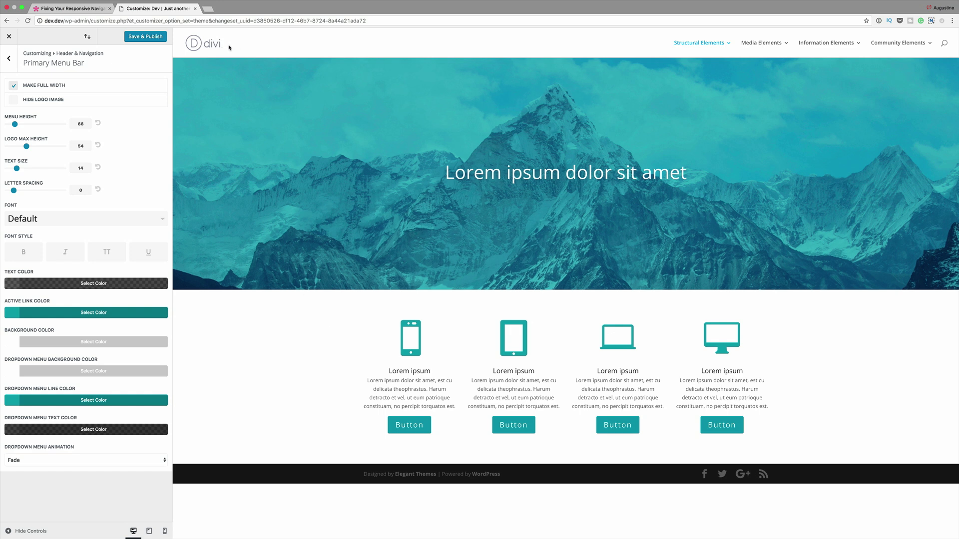
{"action": "left_click", "coordinate": [150, 39]}
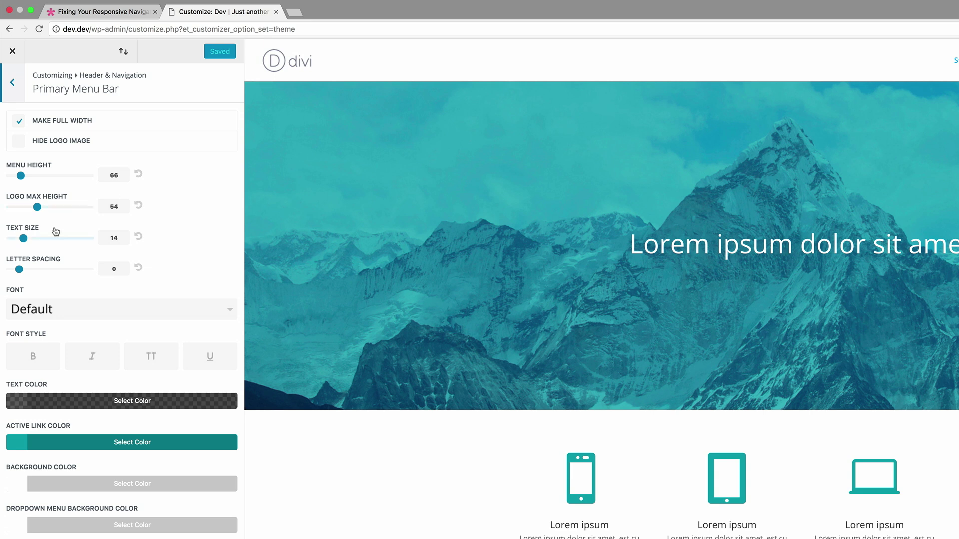
- Disable full width and set menu text size 13, logo max height 42, menu height 54
{"action": "left_click", "coordinate": [19, 121]}
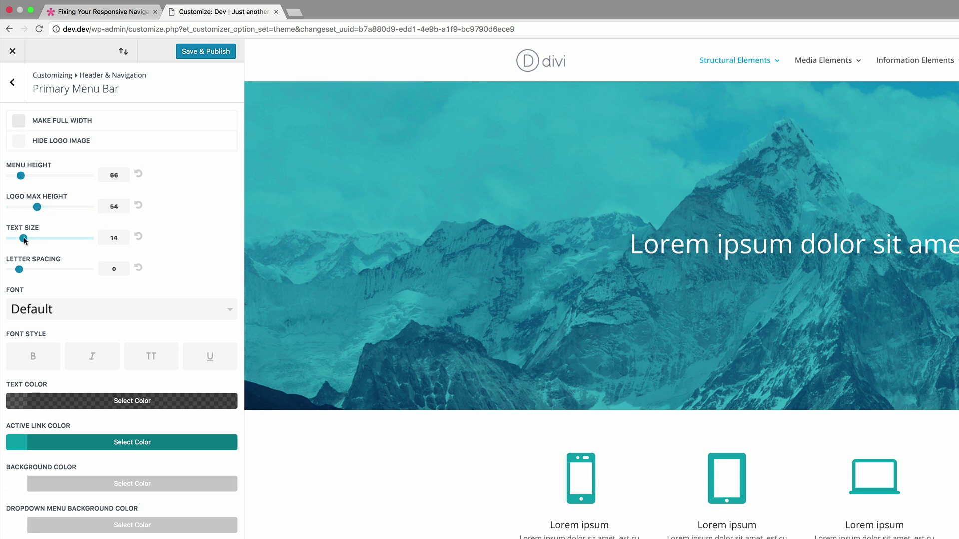
{"action": "left_click_drag", "start_coordinate": [24, 238], "coordinate": [18, 240]}
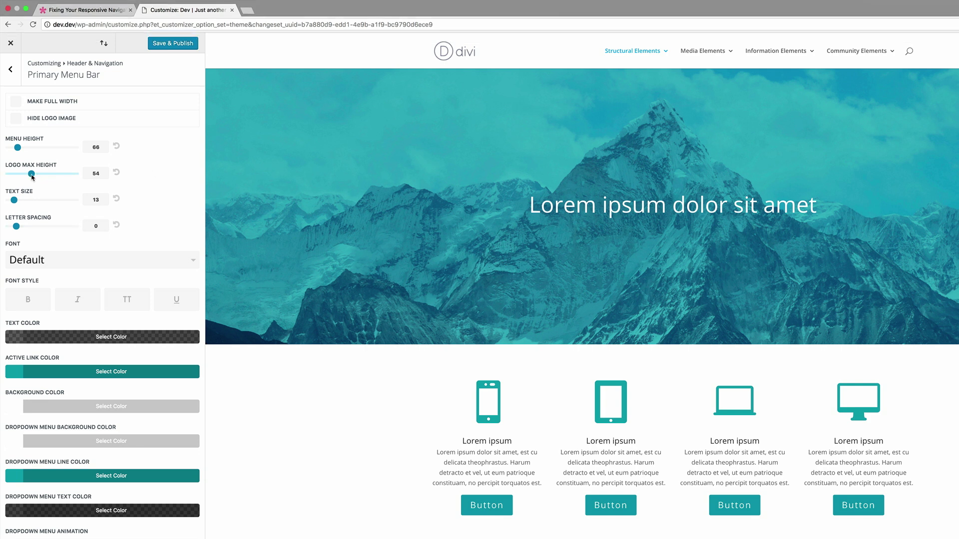
{"action": "left_click_drag", "start_coordinate": [32, 177], "coordinate": [14, 149]}
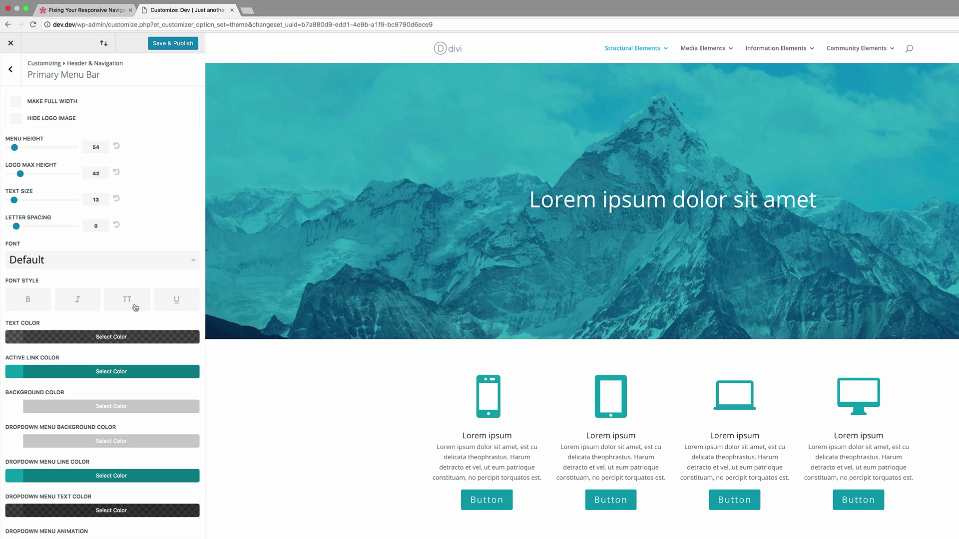
- Publish the revised menu settings and return to the top-level customizer panels
{"action": "left_click", "coordinate": [179, 45]}
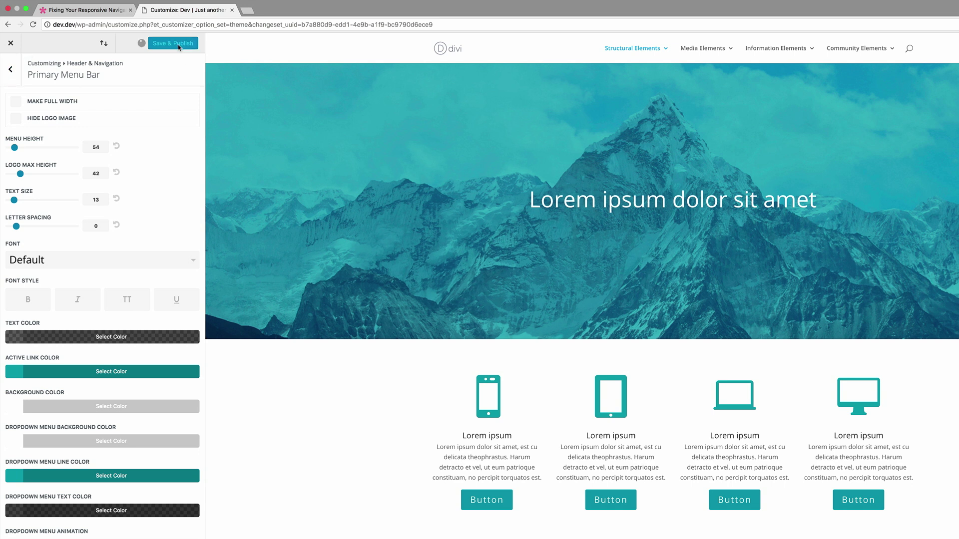
{"action": "left_click", "coordinate": [13, 73]}
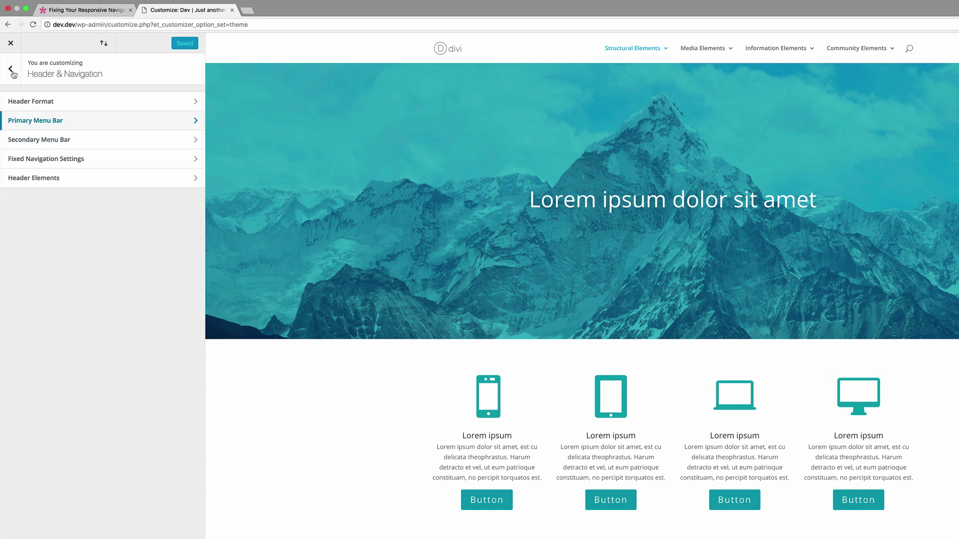
{"action": "left_click", "coordinate": [13, 70]}
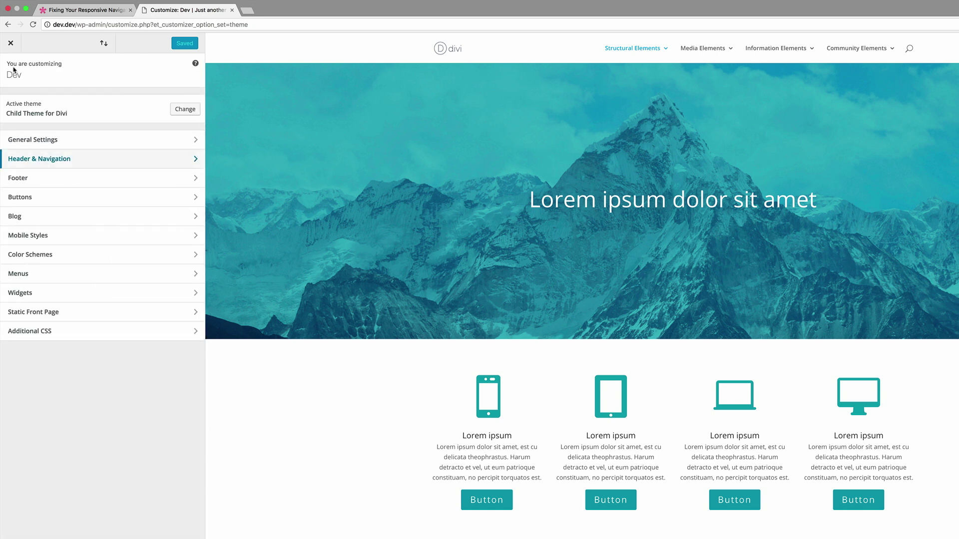
- Append a 1024px media query to Additional CSS showing #et_mobile_nav_menu and hiding #top-menu
{"action": "left_click", "coordinate": [44, 333]}
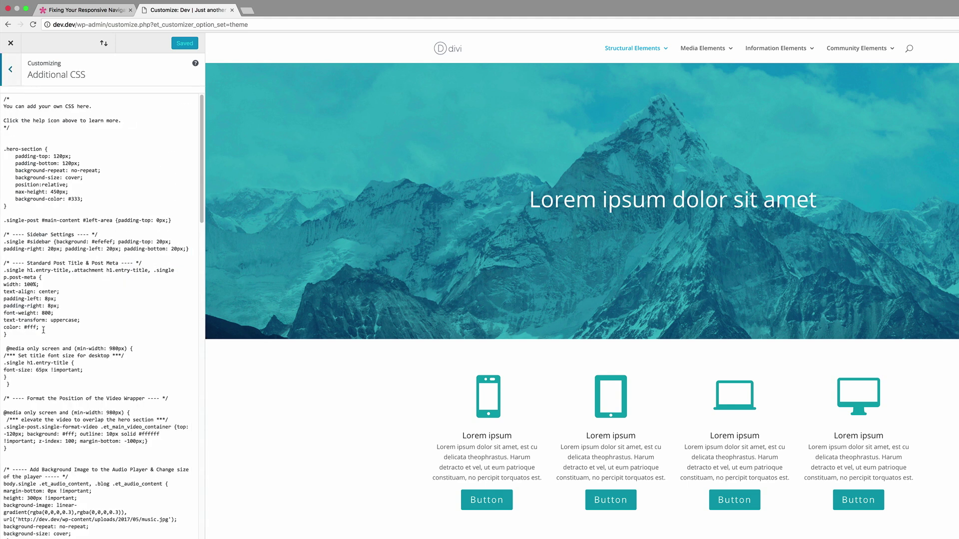
{"action": "scroll", "coordinate": [128, 392], "scroll_direction": "down", "scroll_amount": 10}
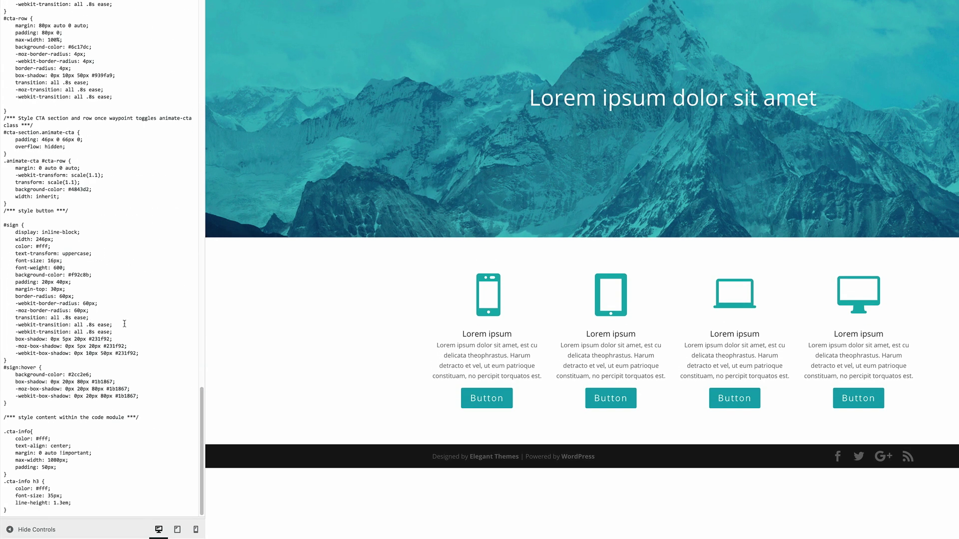
{"action": "left_click", "coordinate": [24, 509]}
{"action": "key", "text": "Return"}
{"action": "key", "text": "Return"}
{"action": "key", "text": "Return"}
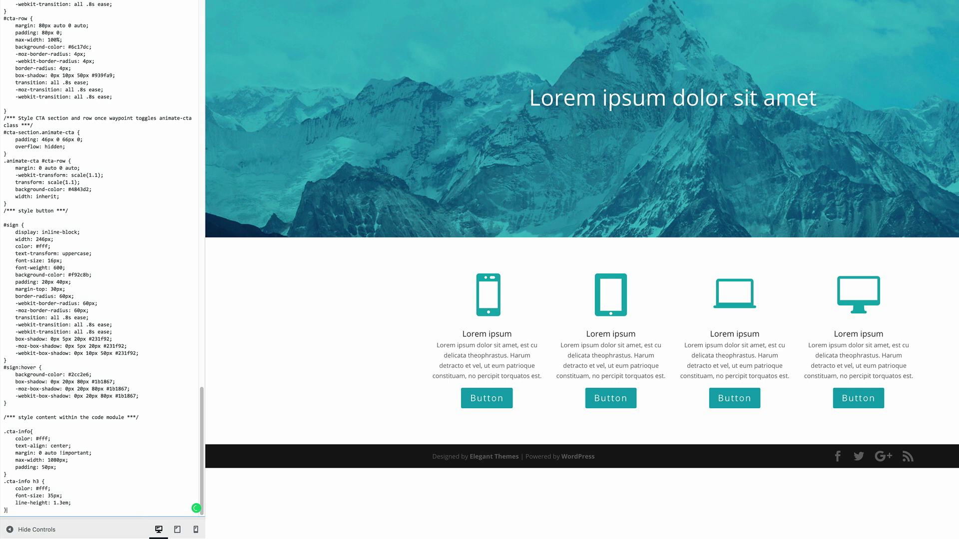
{"action": "type", "text": "@media (max-width: 1024px) {  #et_mobile_nav_menu {  display: block;  }  #top-menu {  display: none;  }  }"}
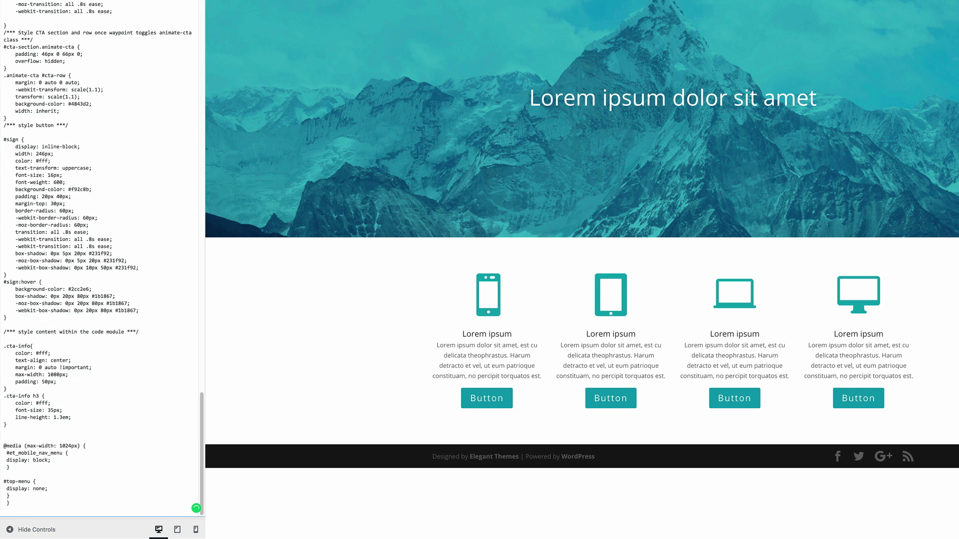
{"action": "left_click_drag", "start_coordinate": [3, 446], "coordinate": [24, 503]}
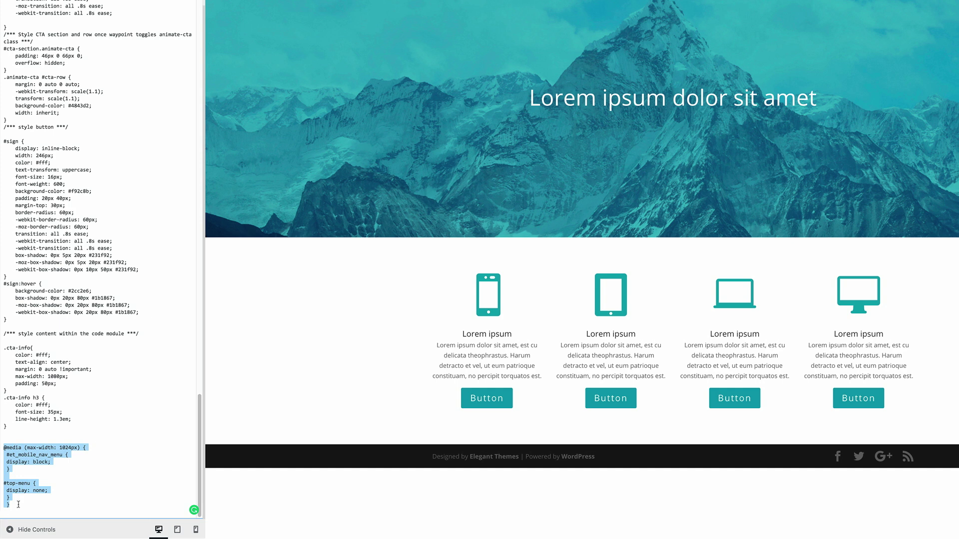
- Add a 1200px media query giving #top-menu links 14px font and 15px right padding
{"action": "left_click", "coordinate": [34, 505]}
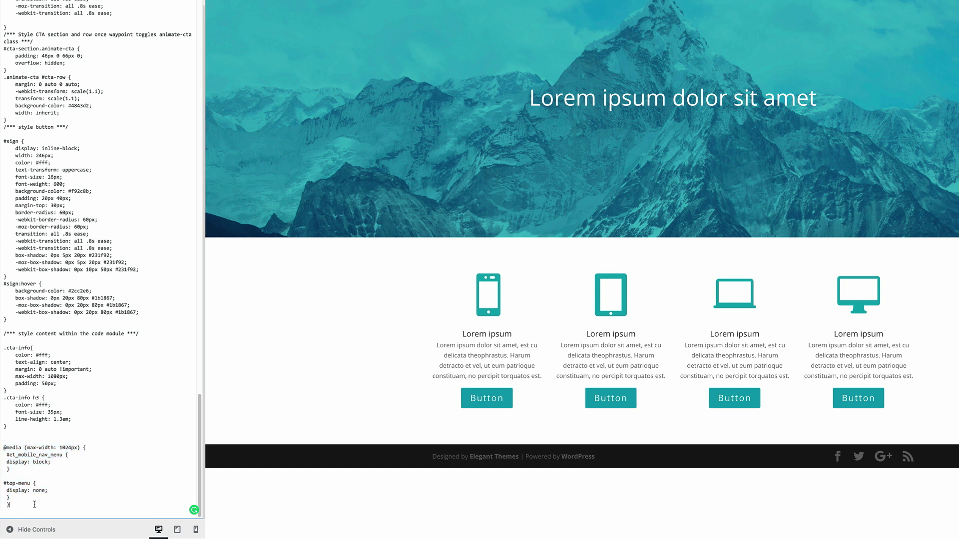
{"action": "key", "text": "Return"}
{"action": "key", "text": "Return"}
{"action": "type", "text": "@media (max-width: 1200px) {  #top-menu li, #top-menu li a {  font-size: 14px;  padding-right: 15px;  }  }"}
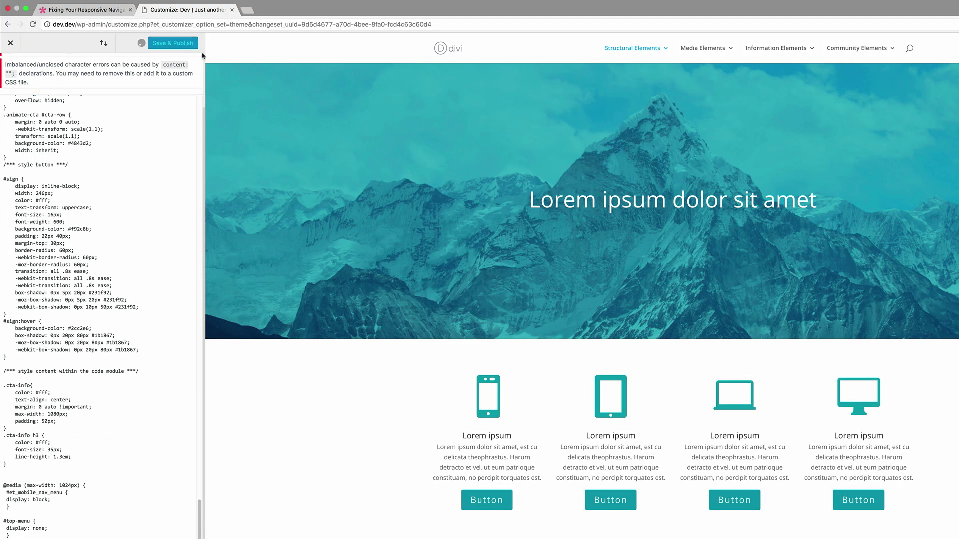
- Check the header at phone, tablet and desktop preview widths
{"action": "left_click", "coordinate": [196, 538]}
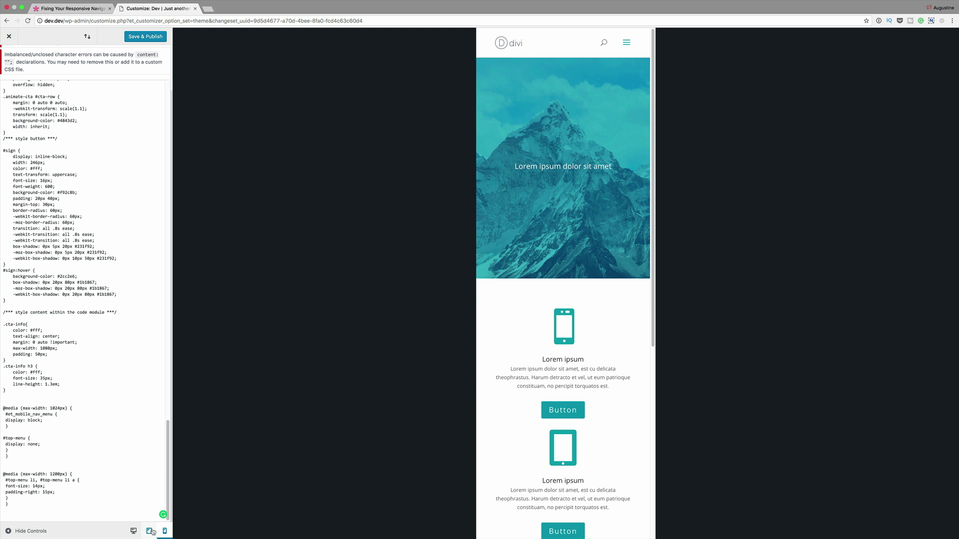
{"action": "left_click", "coordinate": [150, 531]}
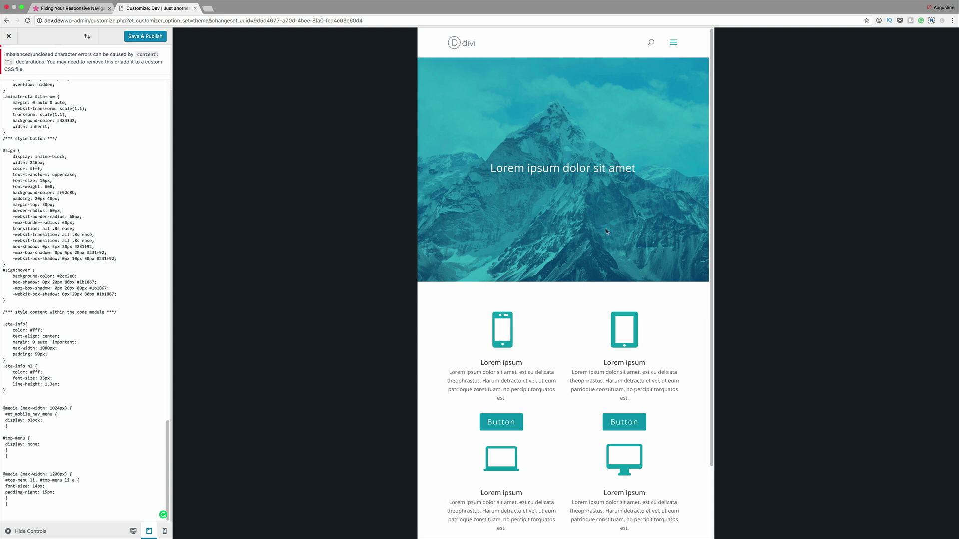
{"action": "left_click", "coordinate": [133, 531]}
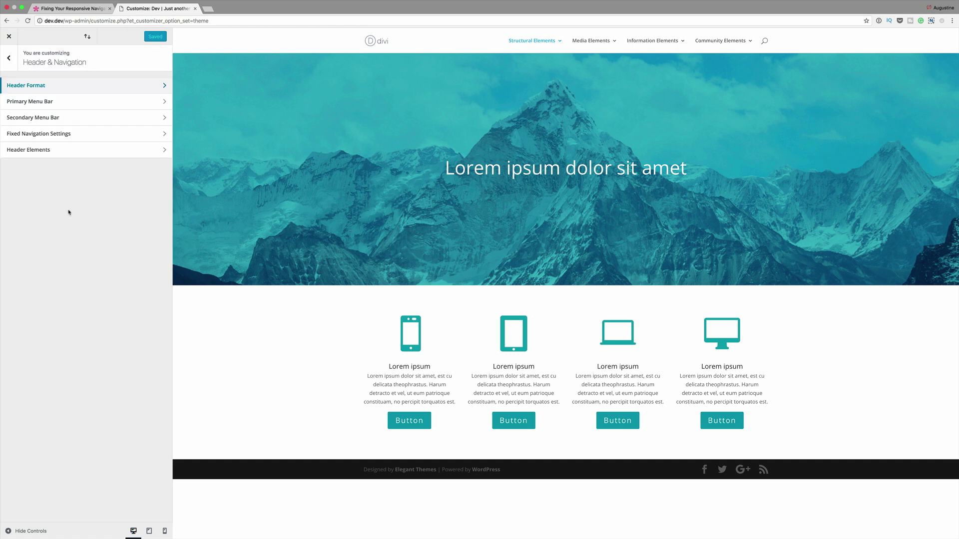
- Set the Header Format style to Centered, placing the logo above the centred menu
{"action": "left_click", "coordinate": [44, 87]}
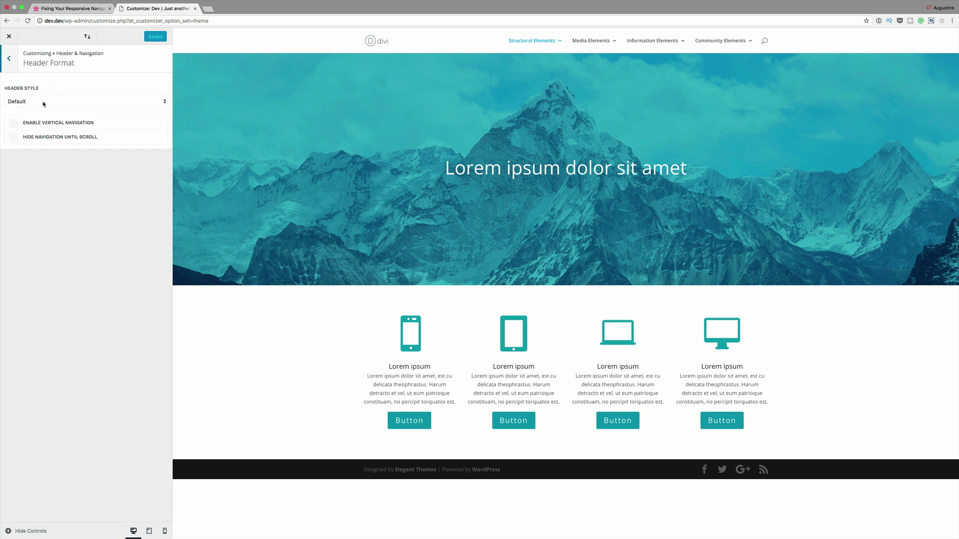
{"action": "left_click", "coordinate": [44, 104]}
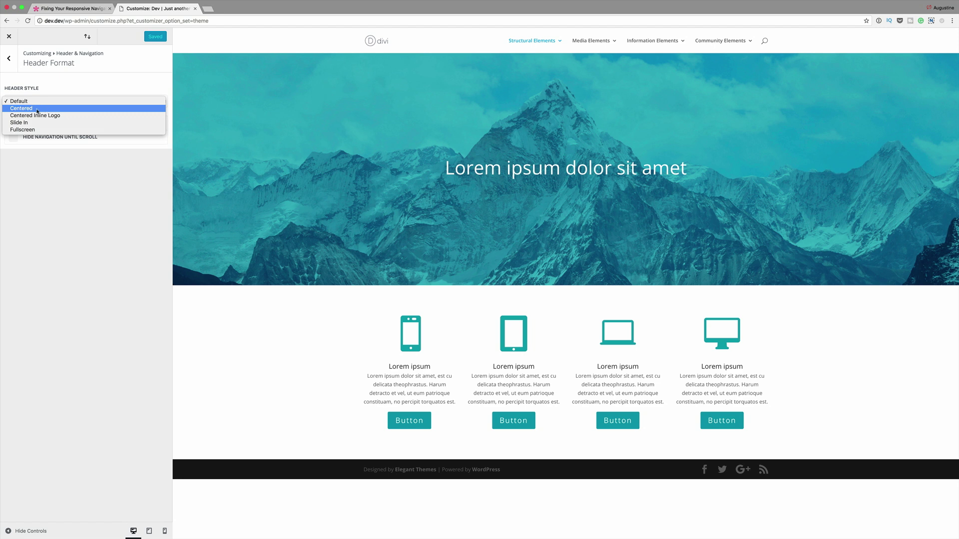
{"action": "left_click", "coordinate": [37, 111]}
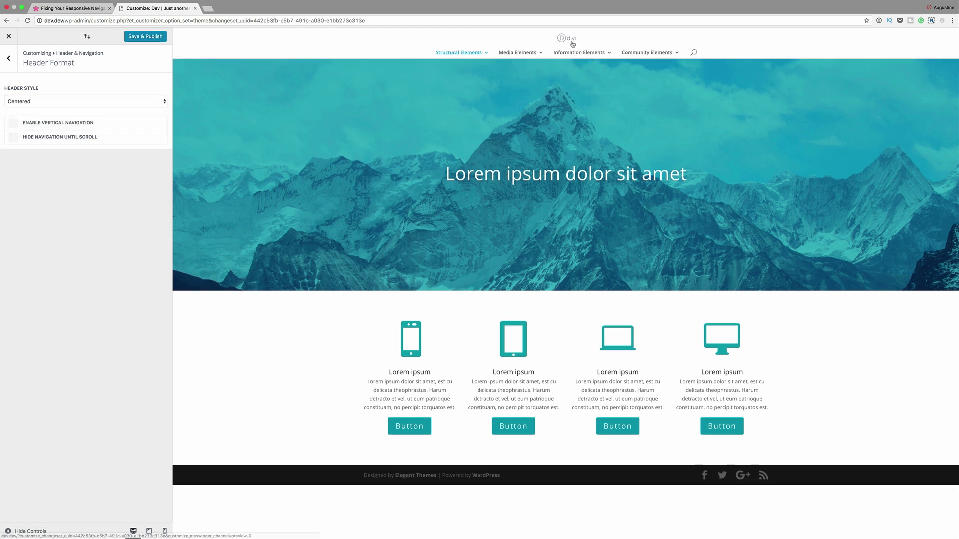
{"action": "mouse_move", "coordinate": [450, 53]}
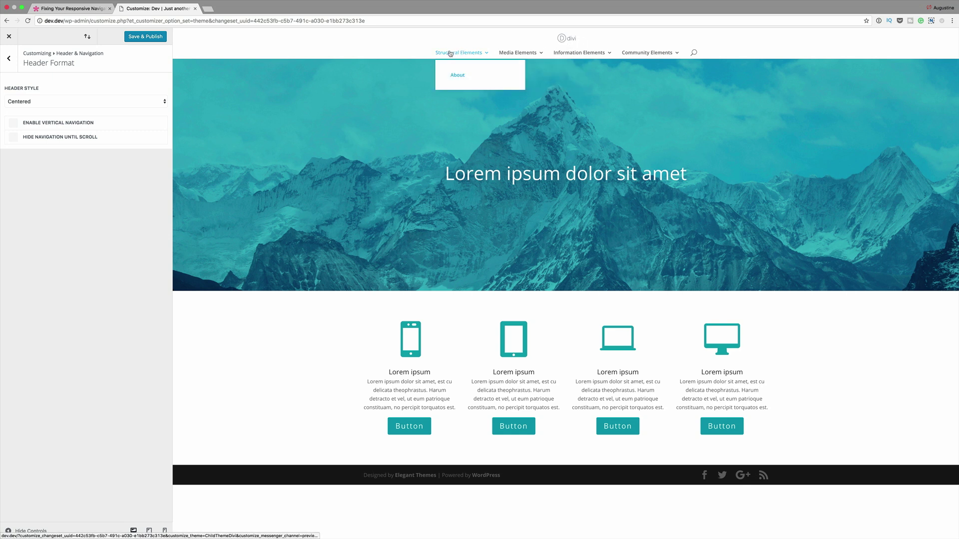
{"action": "mouse_move", "coordinate": [597, 56]}
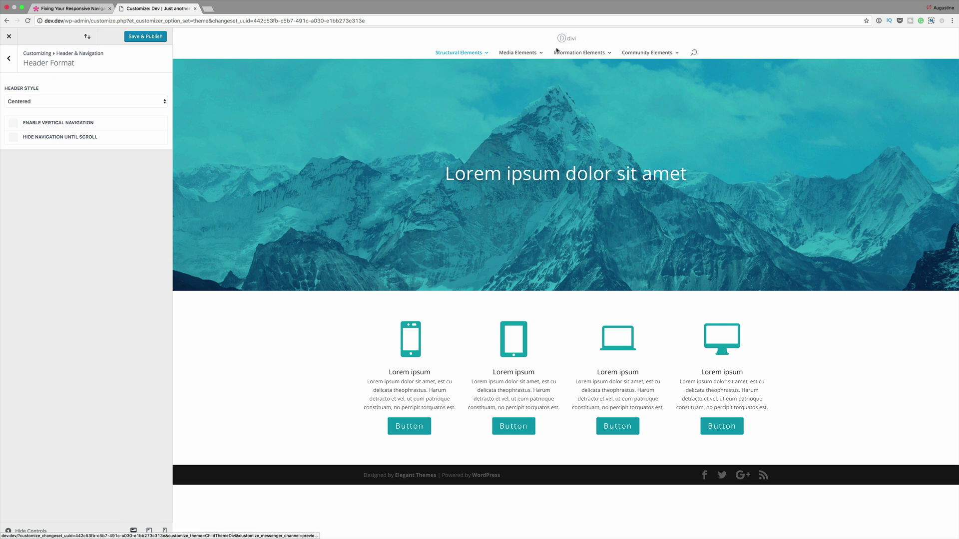
{"action": "mouse_move", "coordinate": [517, 58]}
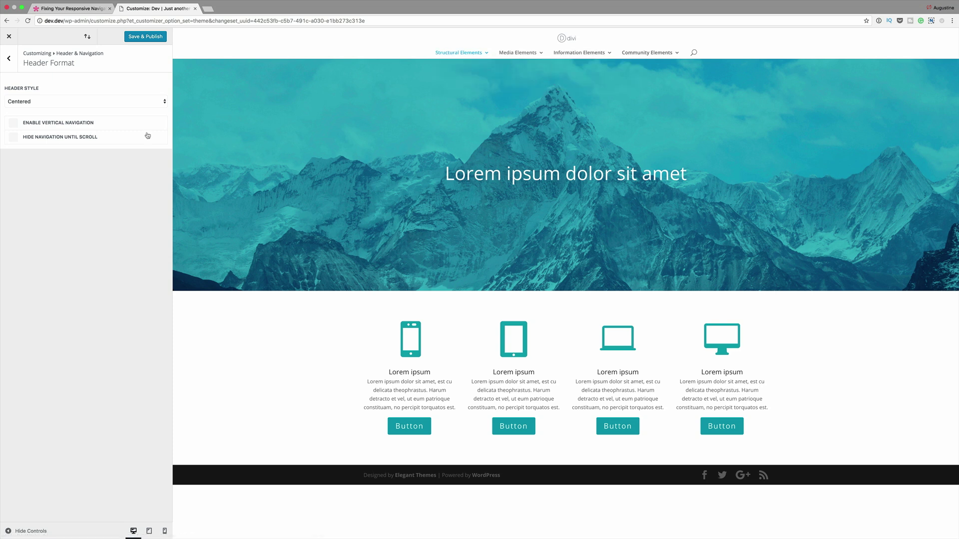
- Switch the Header Style to Centered Inline Logo, putting the logo between menu items
{"action": "left_click", "coordinate": [86, 102]}
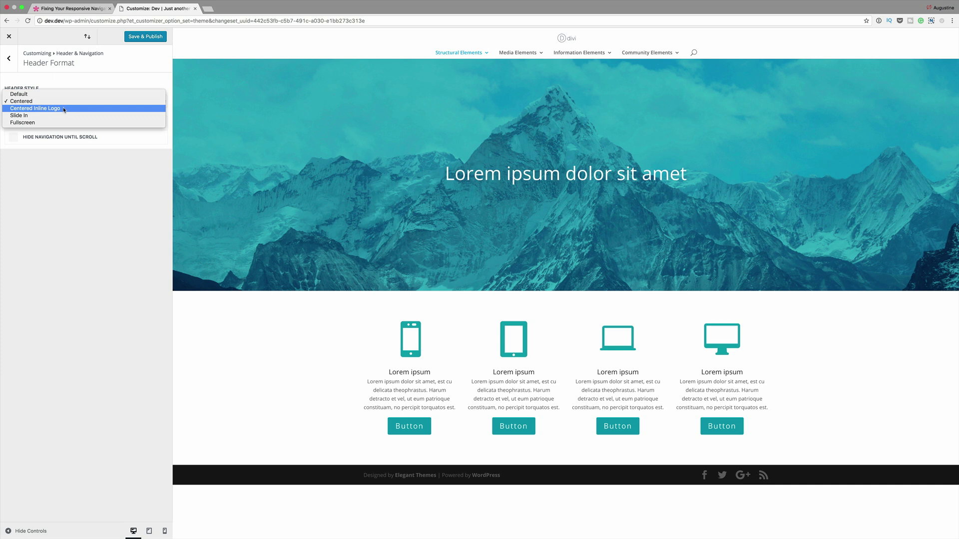
{"action": "left_click", "coordinate": [68, 109]}
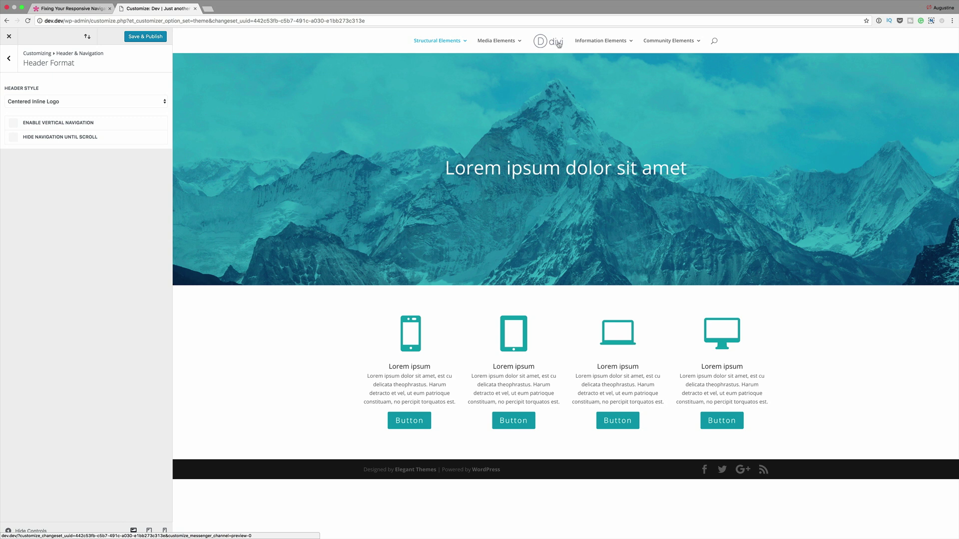
{"action": "mouse_move", "coordinate": [664, 46]}
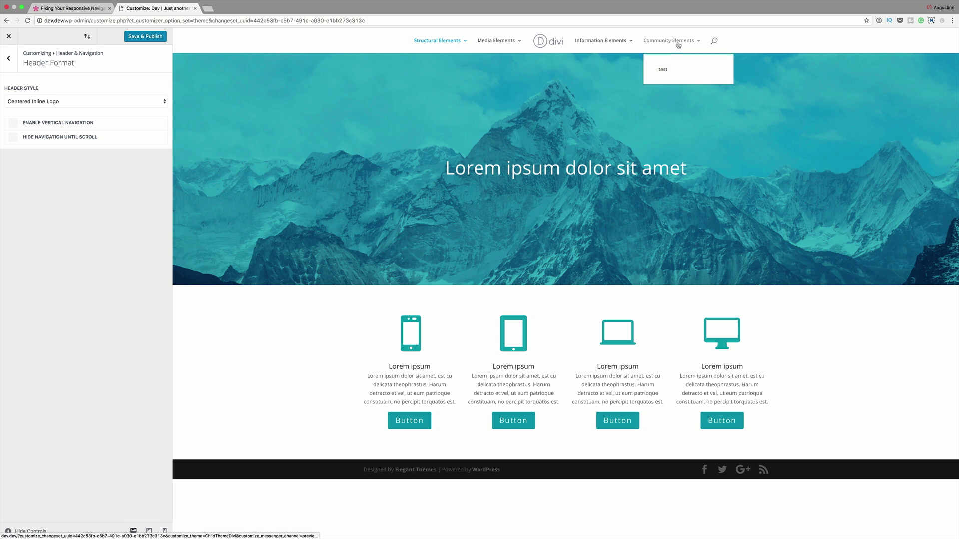
{"action": "mouse_move", "coordinate": [509, 45]}
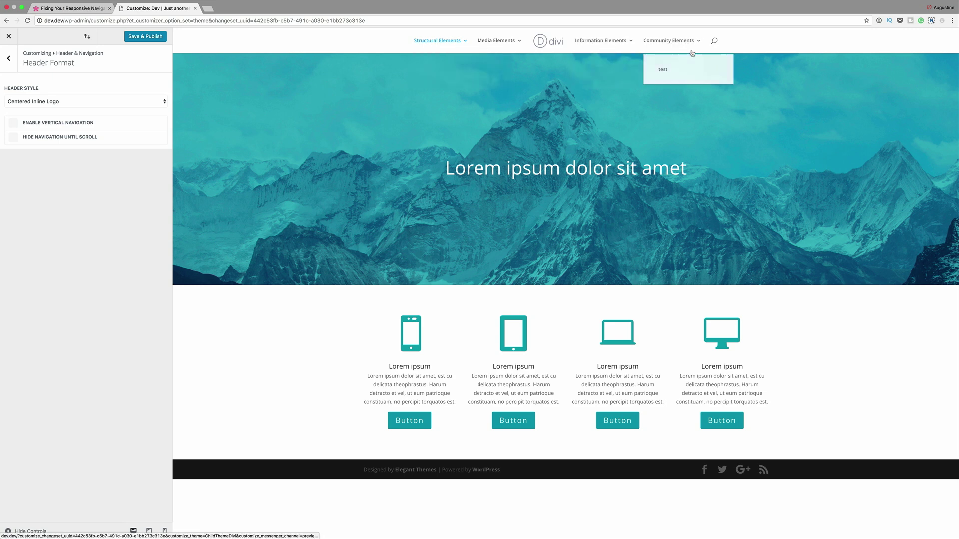
{"action": "left_click", "coordinate": [62, 103]}
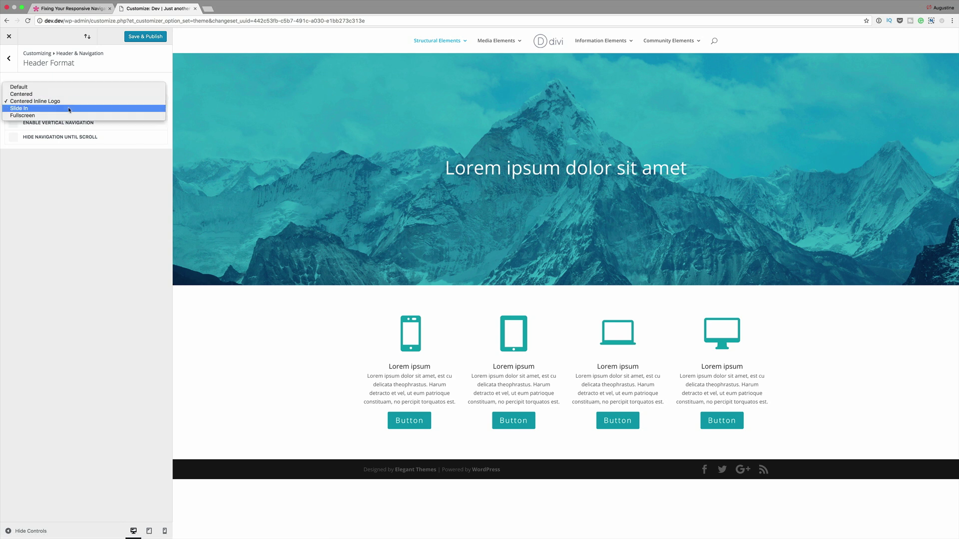
- Test the Slide In header's hamburger menu, then set the Header Style to Fullscreen
{"action": "left_click", "coordinate": [69, 109]}
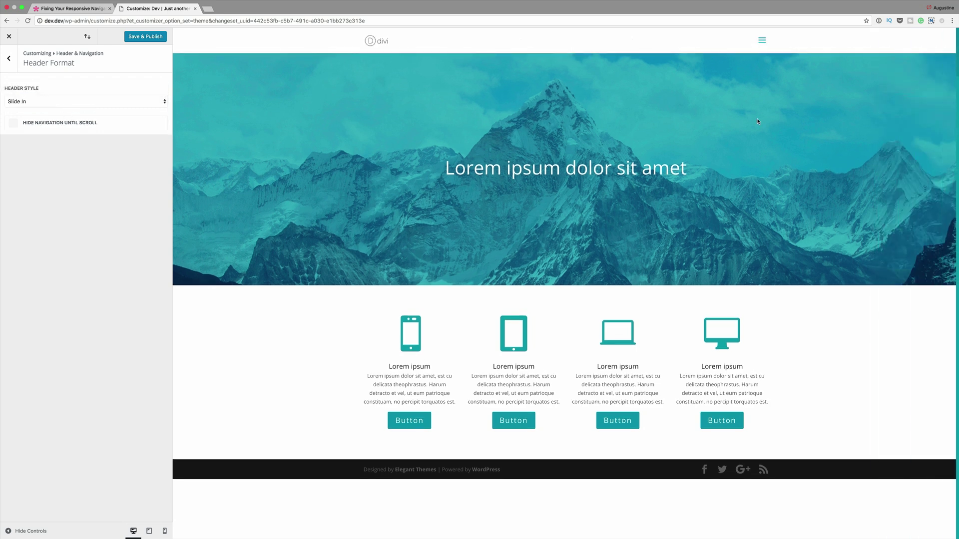
{"action": "left_click", "coordinate": [763, 41]}
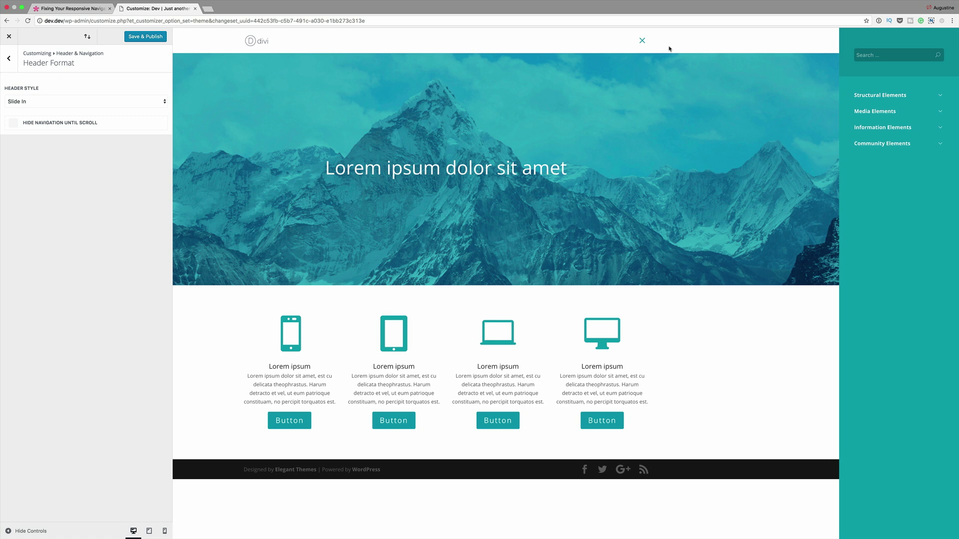
{"action": "left_click", "coordinate": [642, 41]}
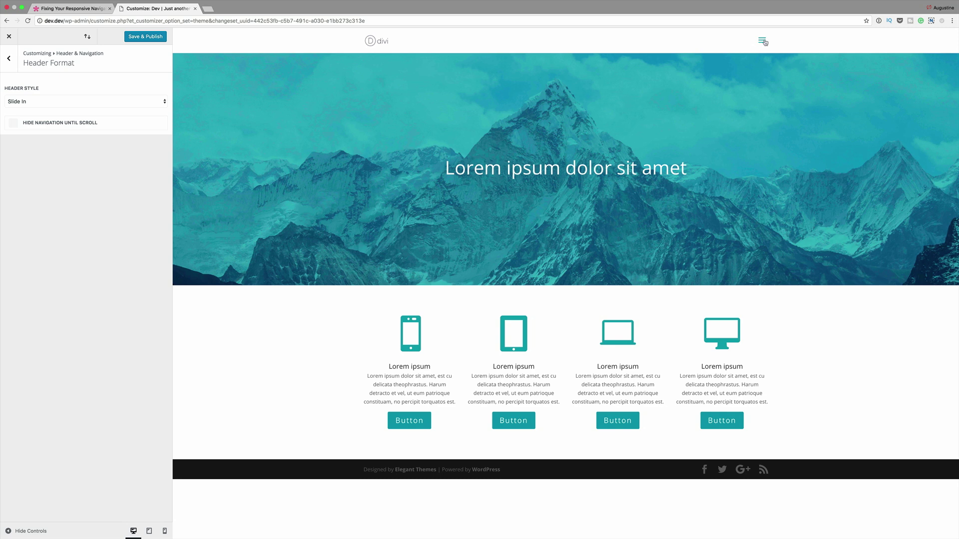
{"action": "left_click", "coordinate": [763, 41]}
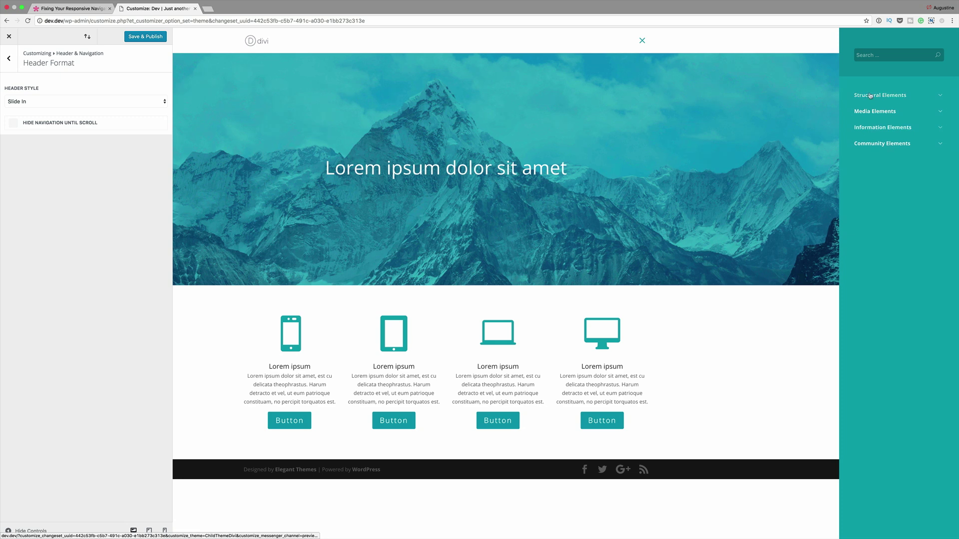
{"action": "left_click", "coordinate": [16, 101]}
{"action": "left_click", "coordinate": [30, 110]}
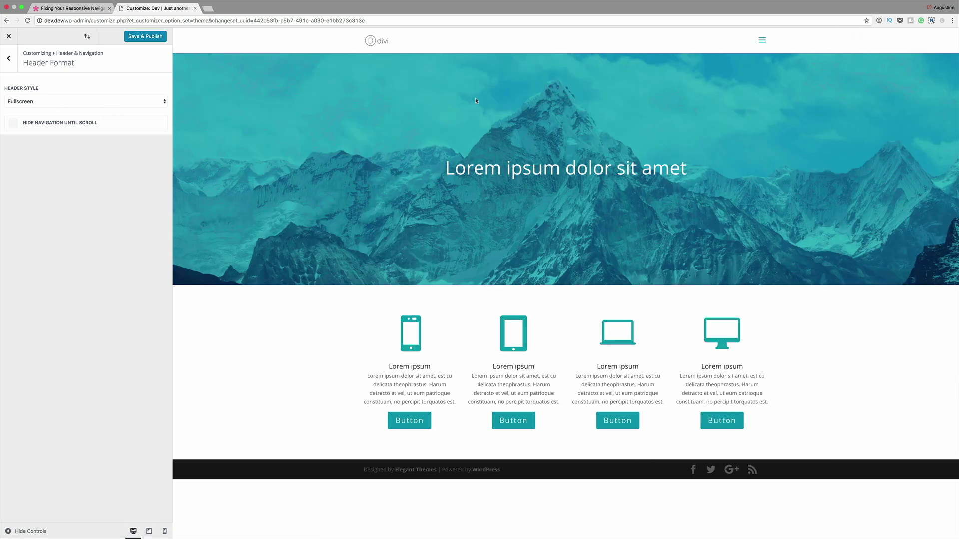
{"action": "left_click", "coordinate": [122, 102]}
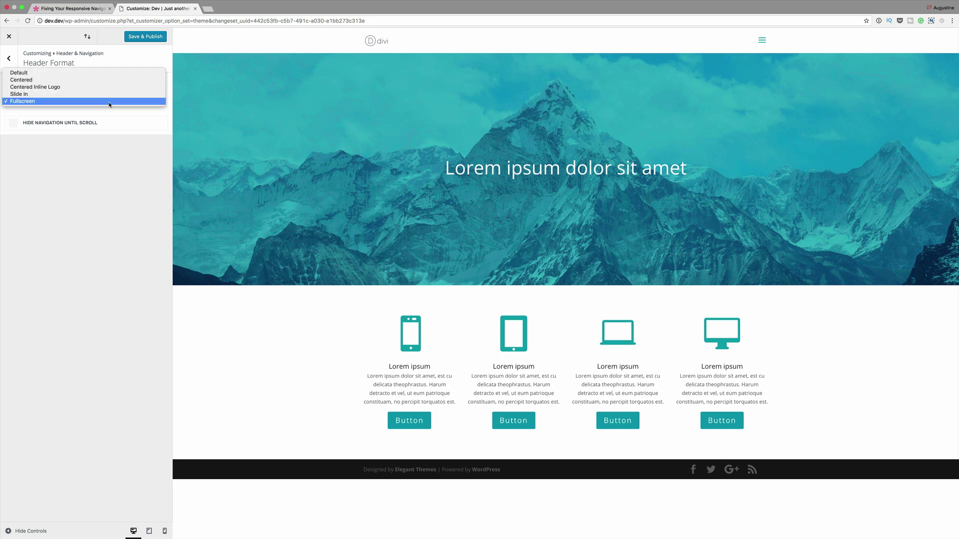
{"action": "left_click", "coordinate": [762, 40]}
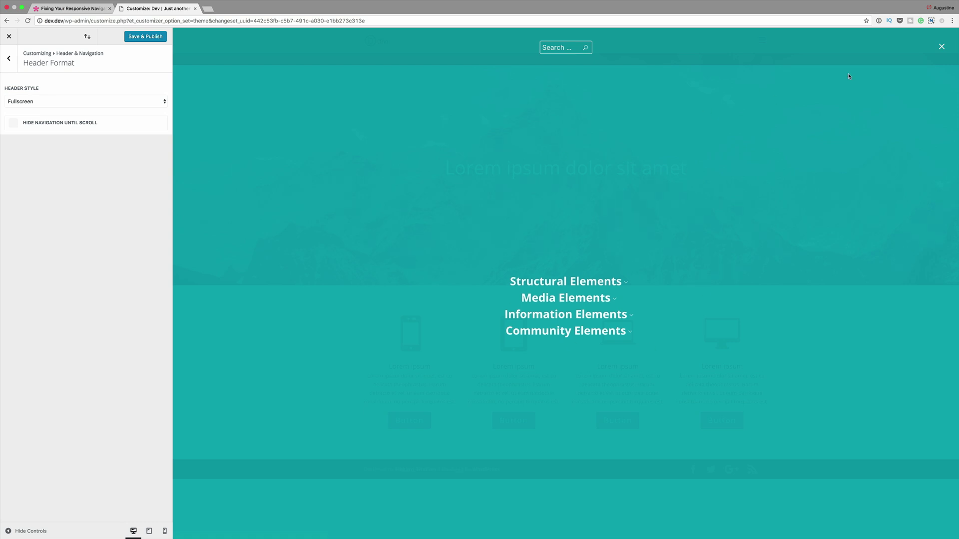
{"action": "left_click", "coordinate": [941, 47]}
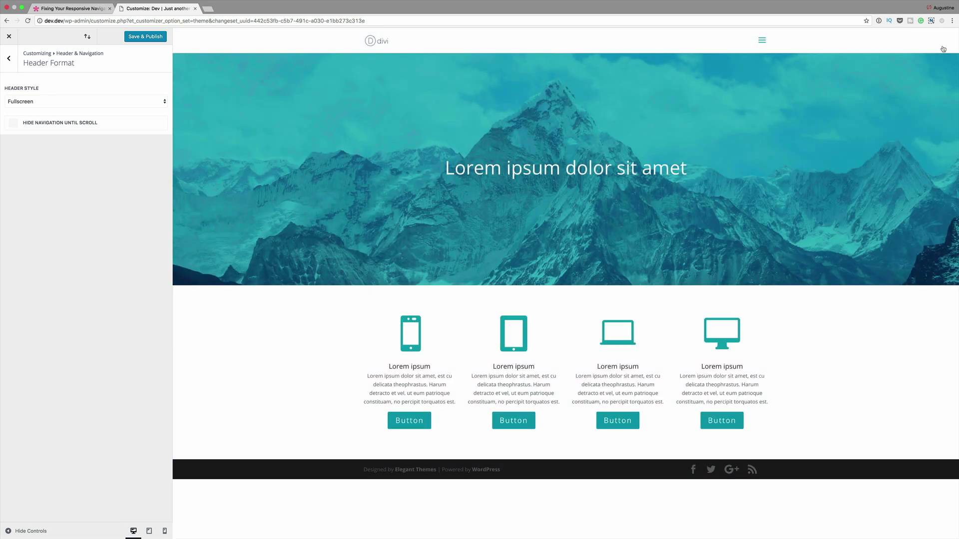